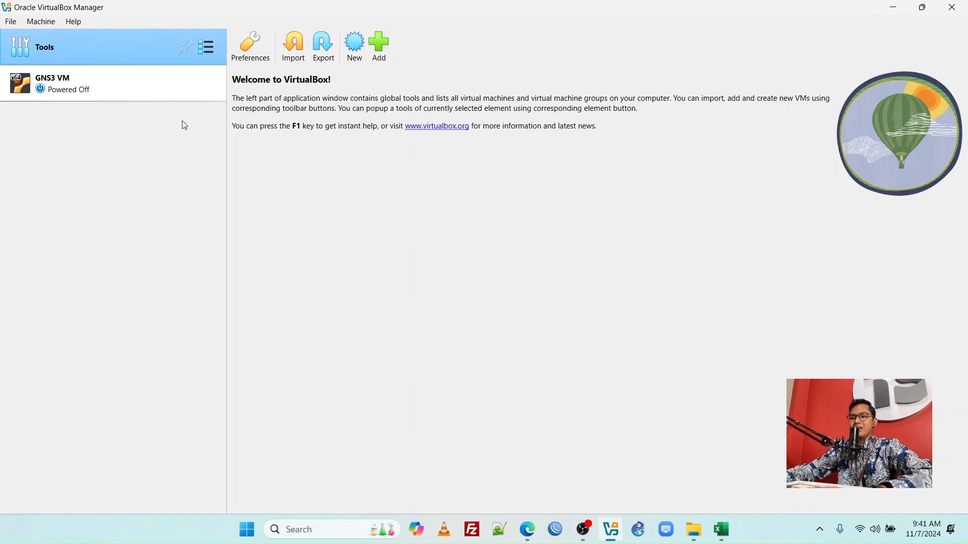
# Switch to Microsoft Edge, examine the address and platform package version on the VirtualBox download page, and return to VirtualBox Manager.
pyautogui.moveTo(527, 529)
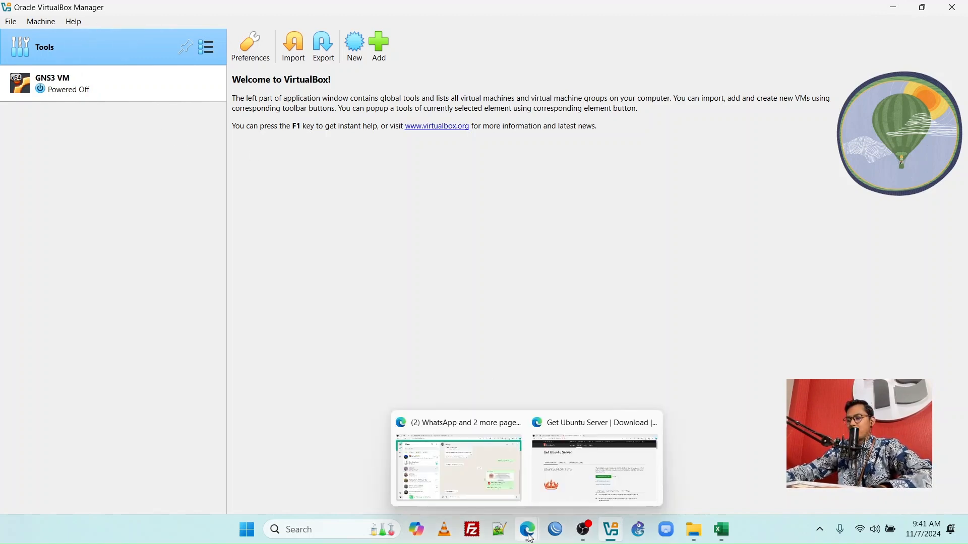
pyautogui.click(563, 471)
pyautogui.click(151, 10)
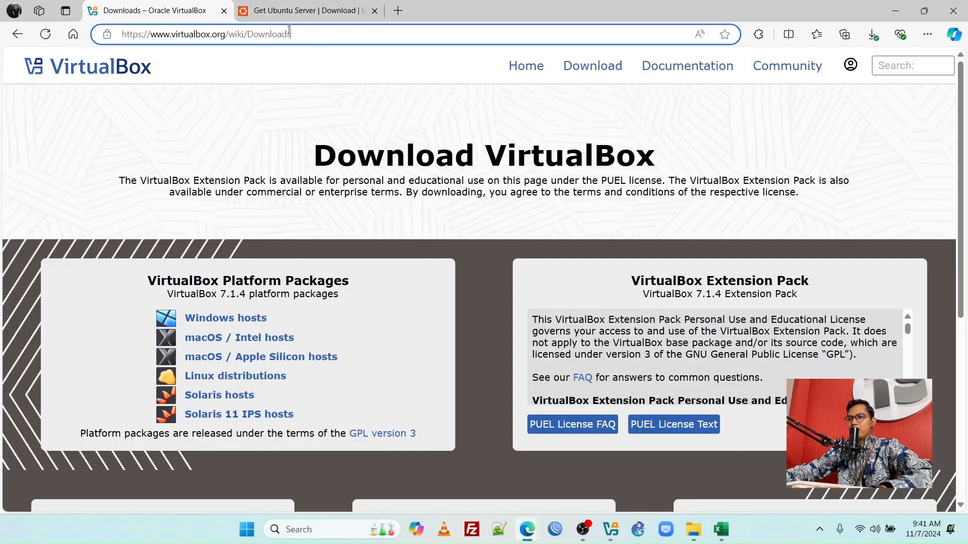
pyautogui.click(289, 33)
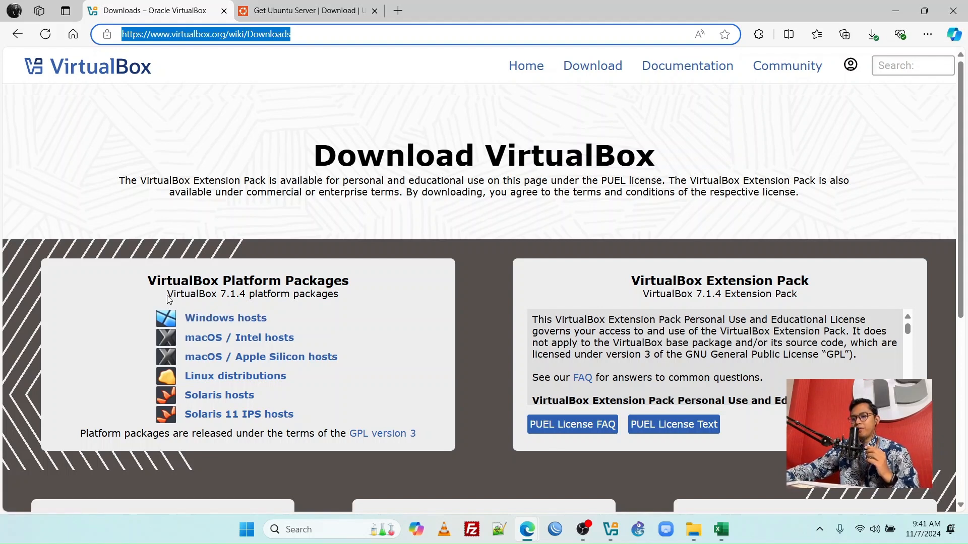
pyautogui.moveTo(173, 297); pyautogui.dragTo(245, 300)
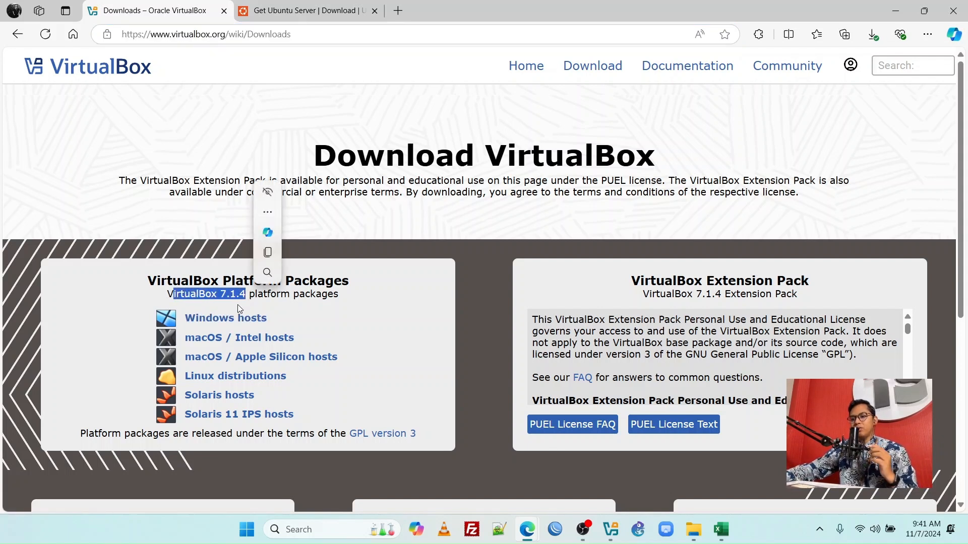
pyautogui.doubleClick(292, 297)
pyautogui.click(346, 311)
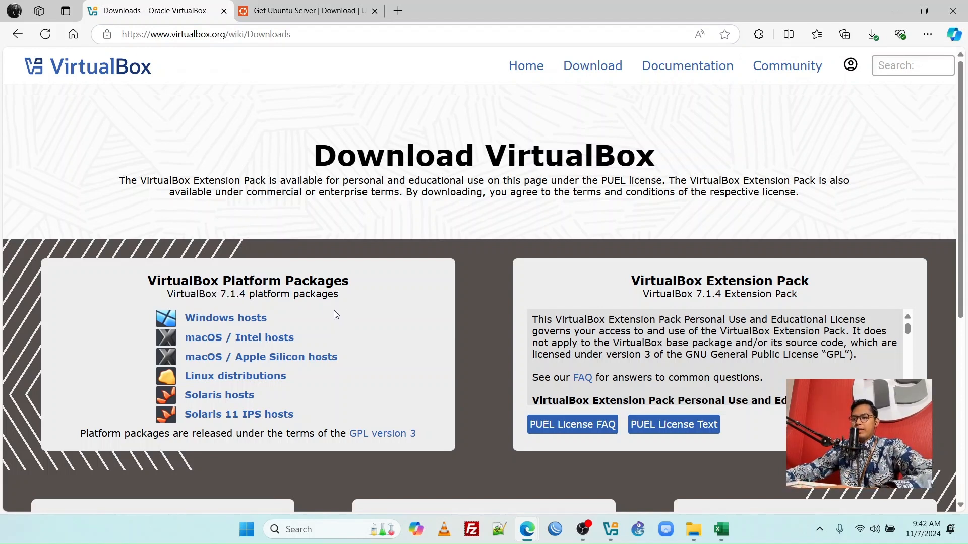
pyautogui.moveTo(607, 526)
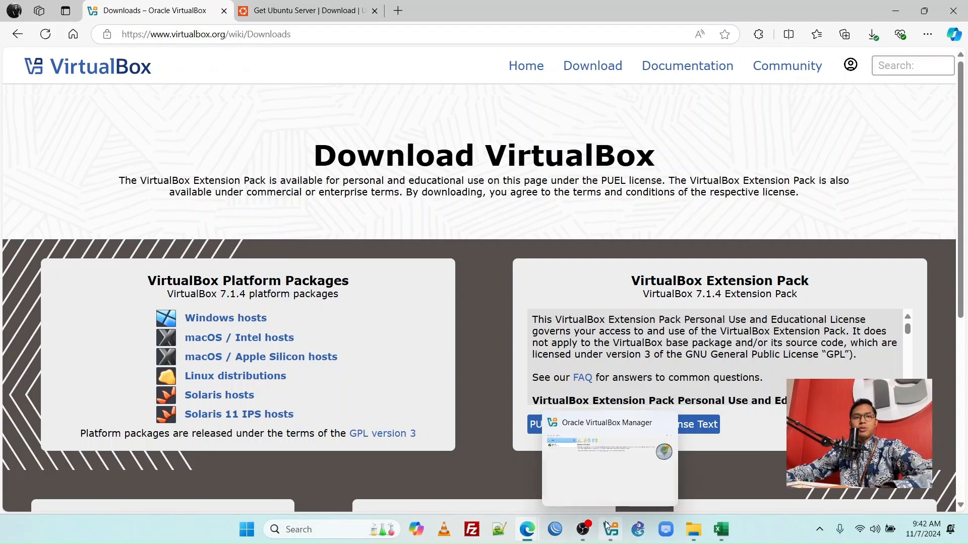
pyautogui.click(604, 466)
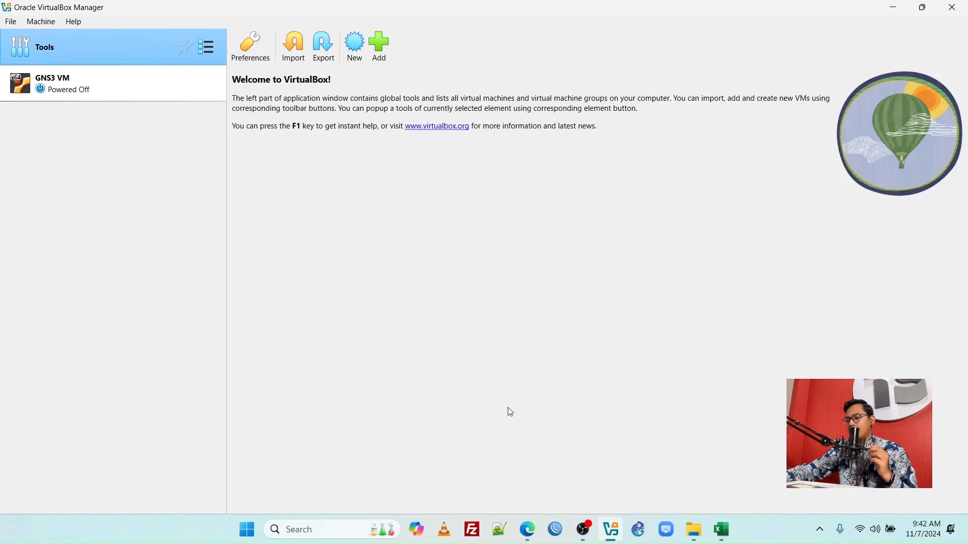
# Switch to Microsoft Edge and examine the release version and download size on the Get Ubuntu Server page, rechecking the VirtualBox download page.
pyautogui.moveTo(528, 529)
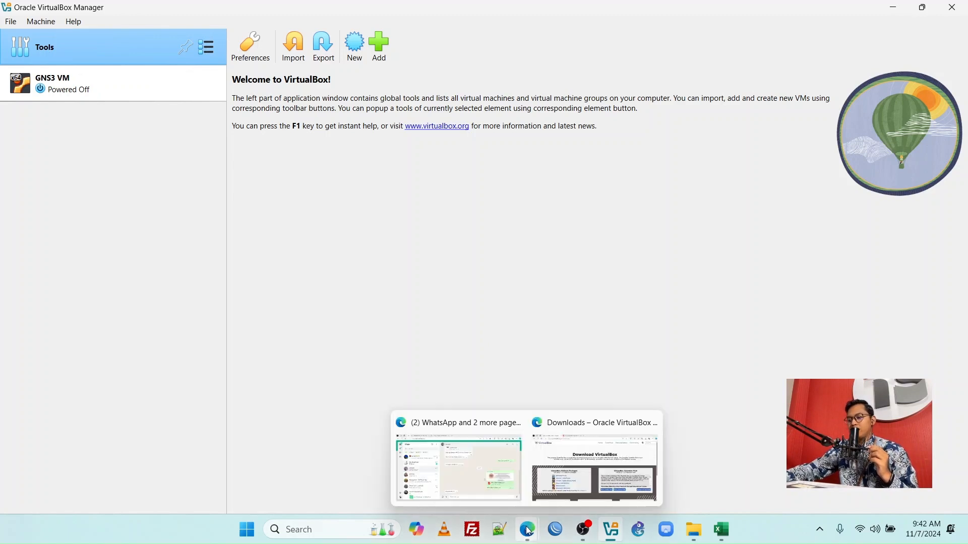
pyautogui.click(563, 467)
pyautogui.click(321, 4)
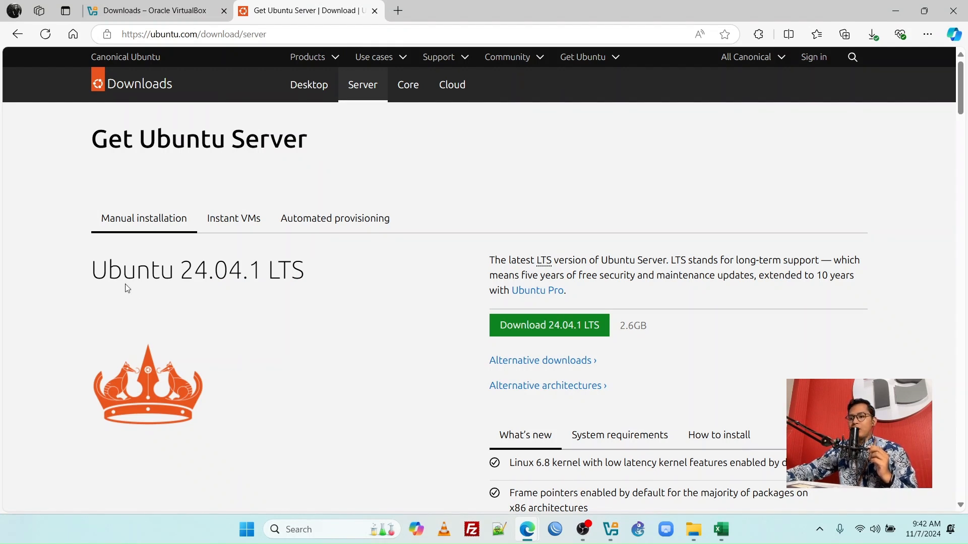
pyautogui.moveTo(108, 271); pyautogui.dragTo(258, 273)
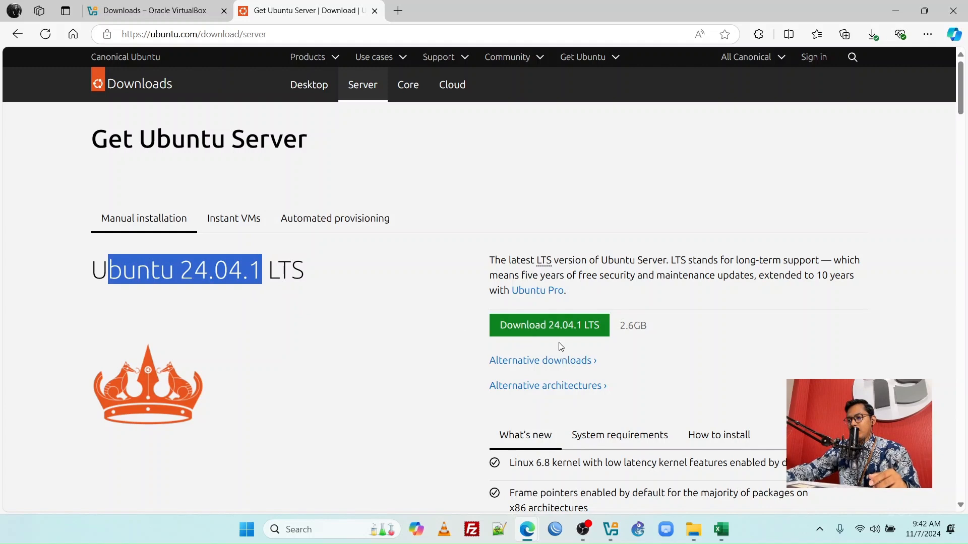
pyautogui.click(706, 346)
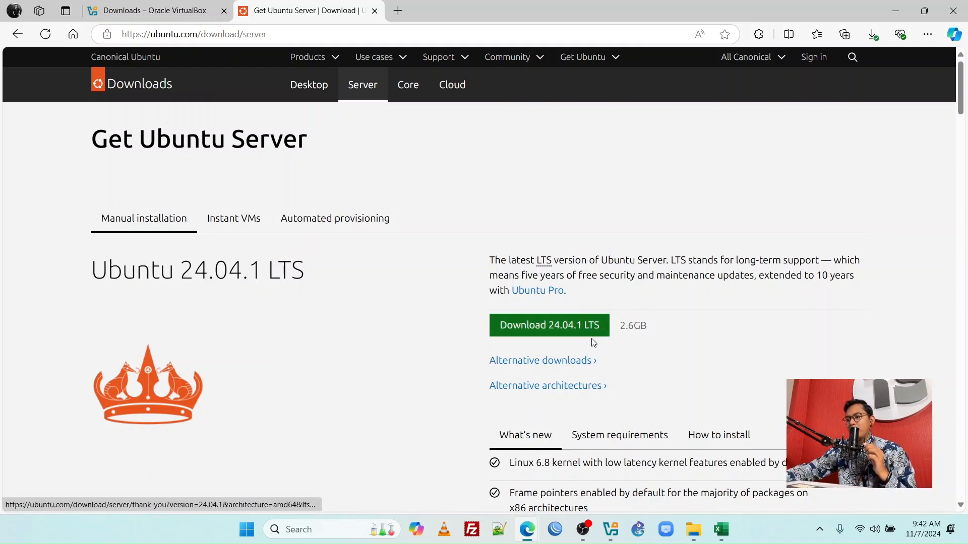
pyautogui.moveTo(620, 326); pyautogui.dragTo(653, 328)
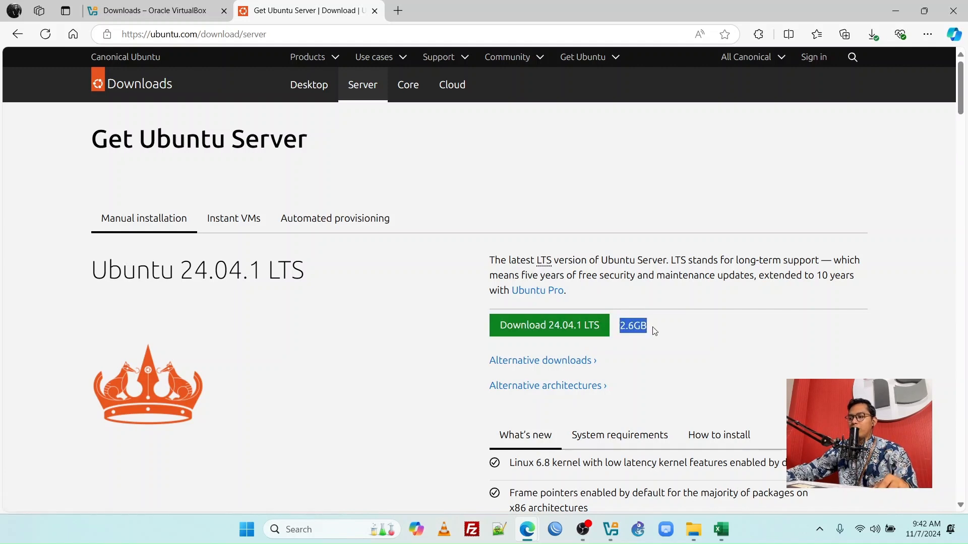
pyautogui.click(646, 354)
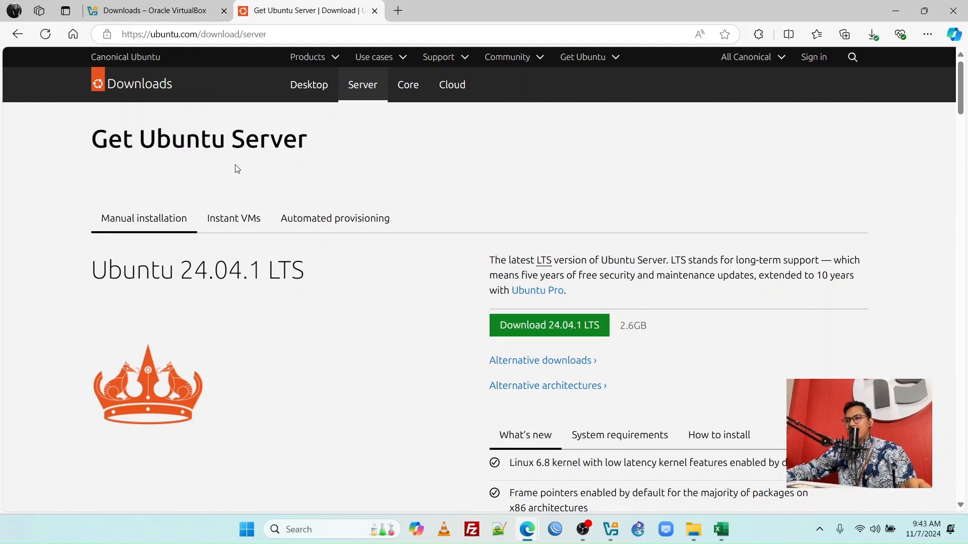
pyautogui.click(194, 9)
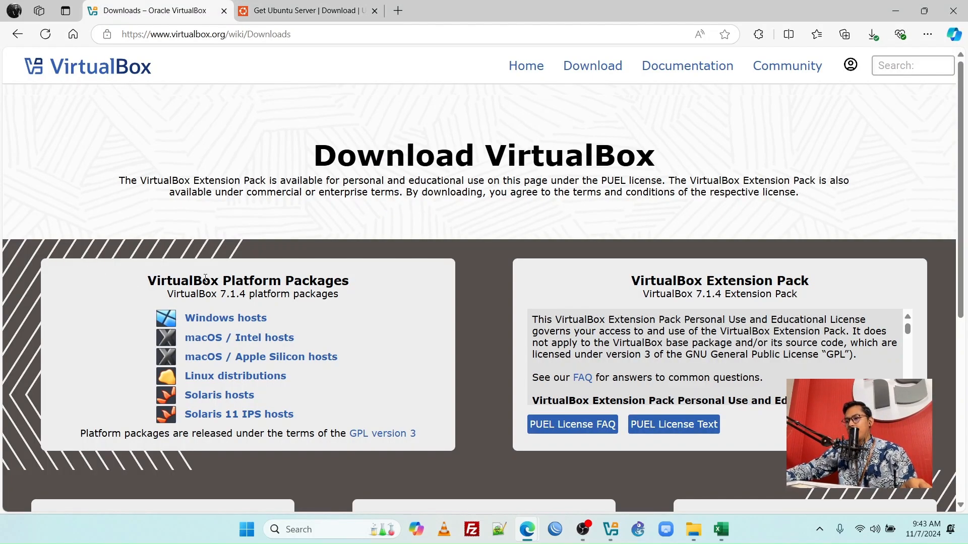
pyautogui.click(290, 7)
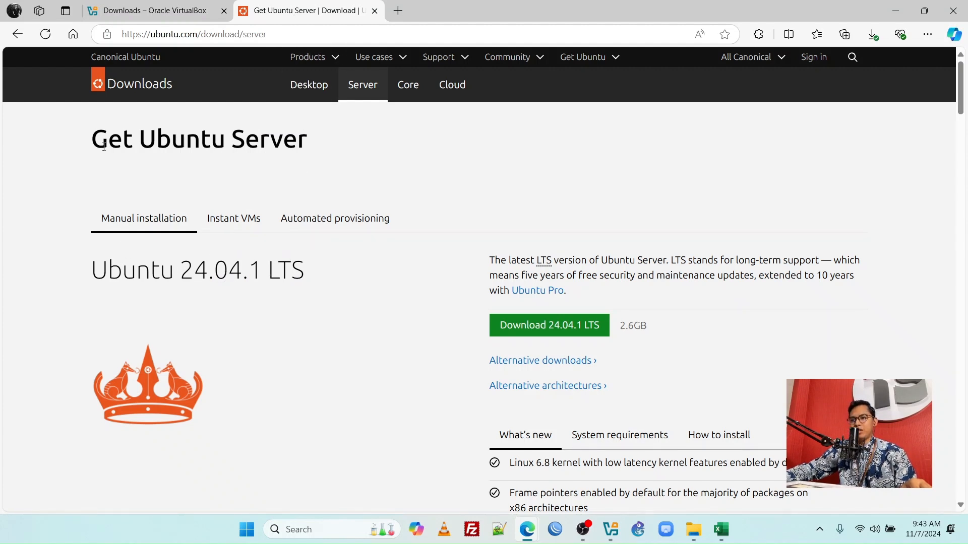
pyautogui.moveTo(94, 141); pyautogui.dragTo(331, 151)
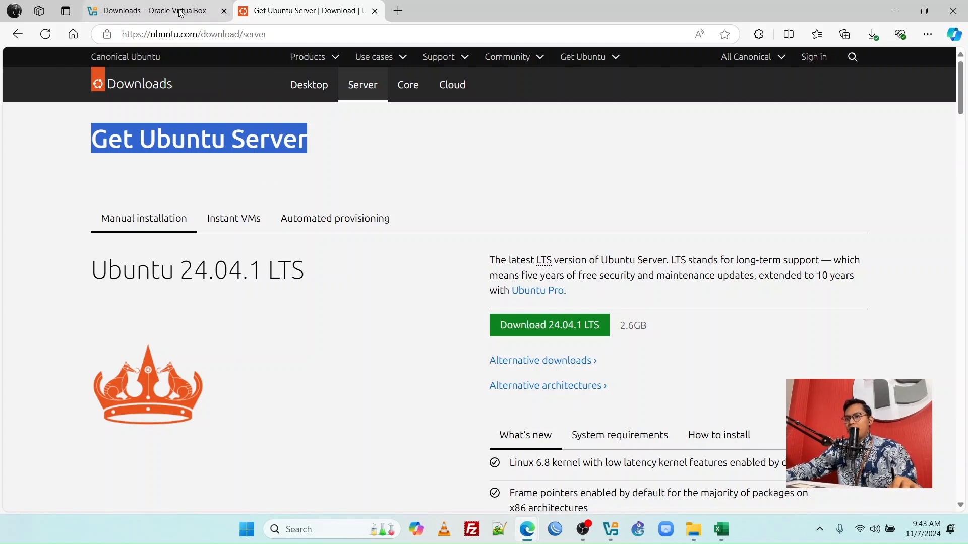
# Switch to VirtualBox Manager and start creating a new virtual machine named VALSRV.
pyautogui.click(610, 530)
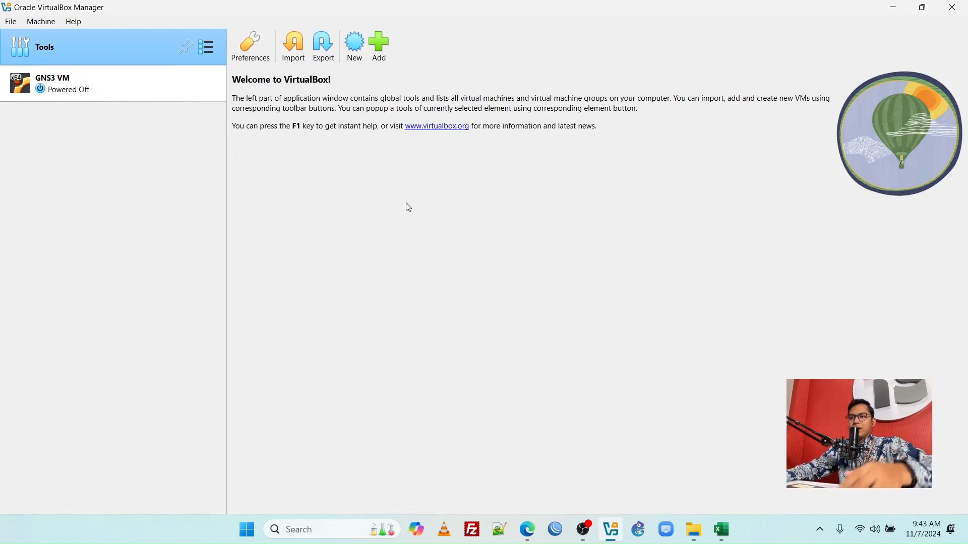
pyautogui.click(359, 59)
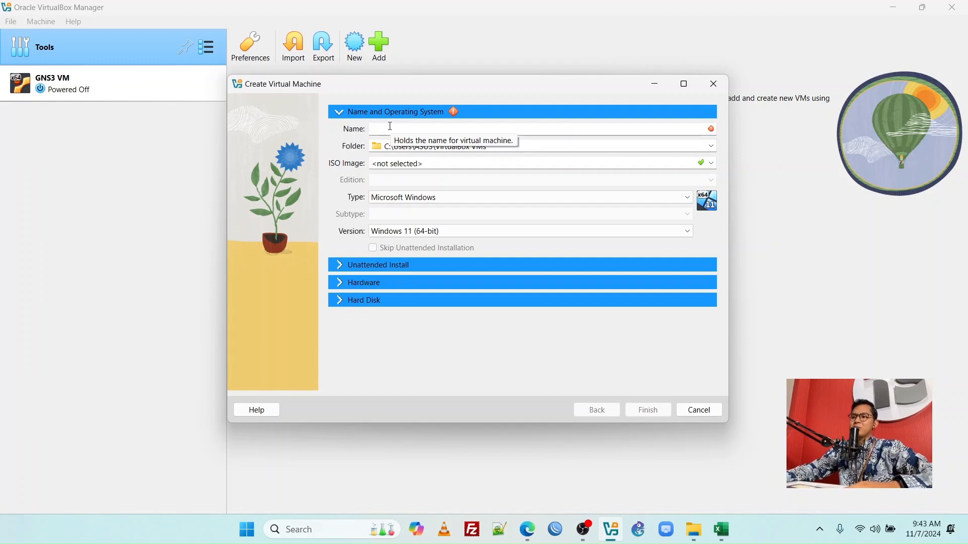
pyautogui.write('V')
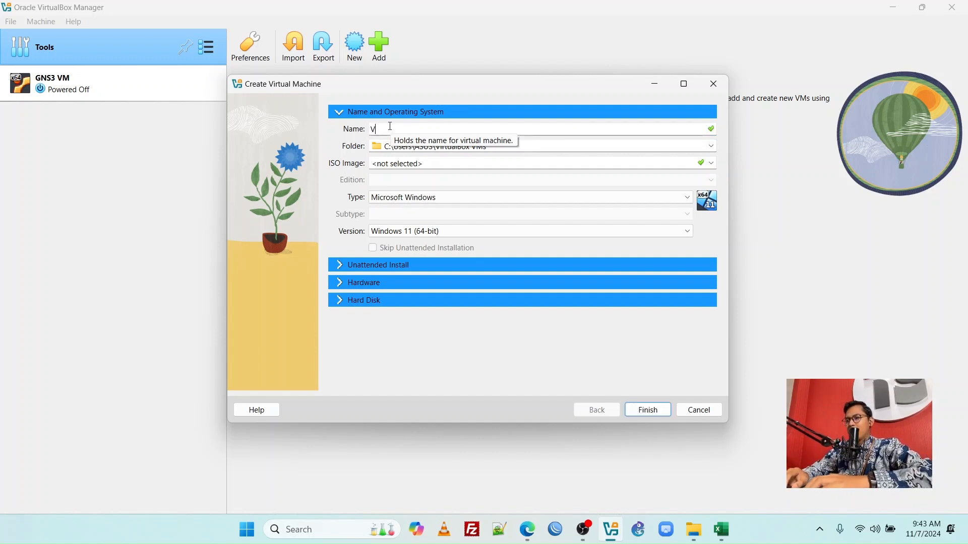
pyautogui.write('AL')
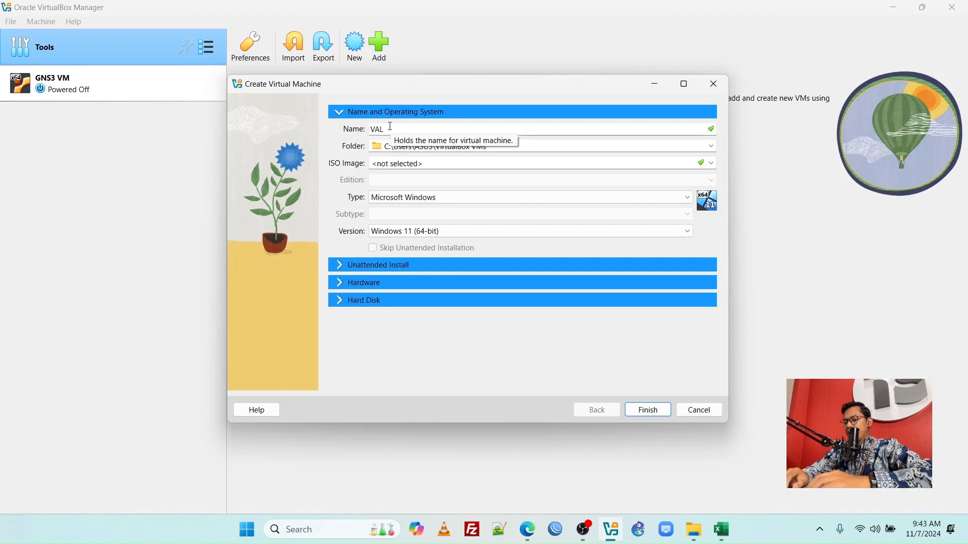
pyautogui.write('S')
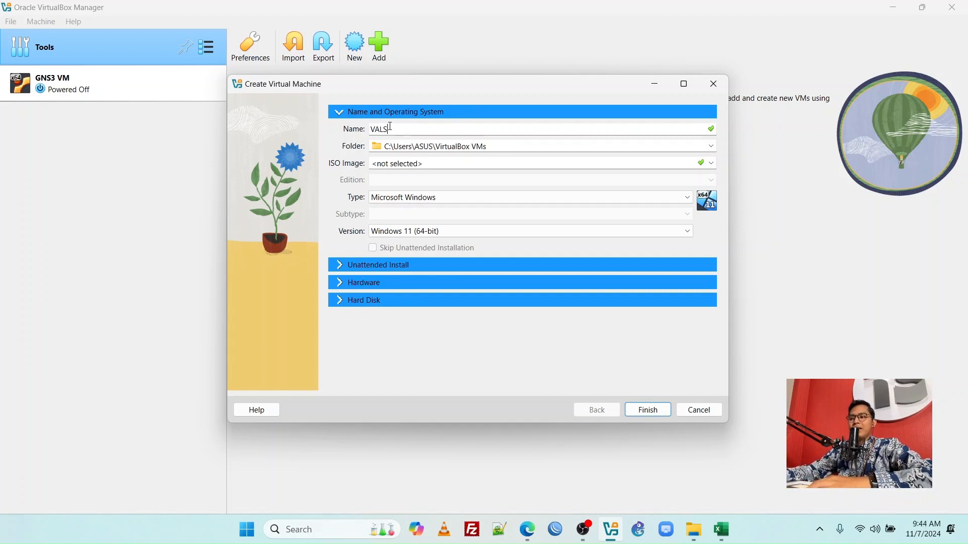
pyautogui.write('RV')
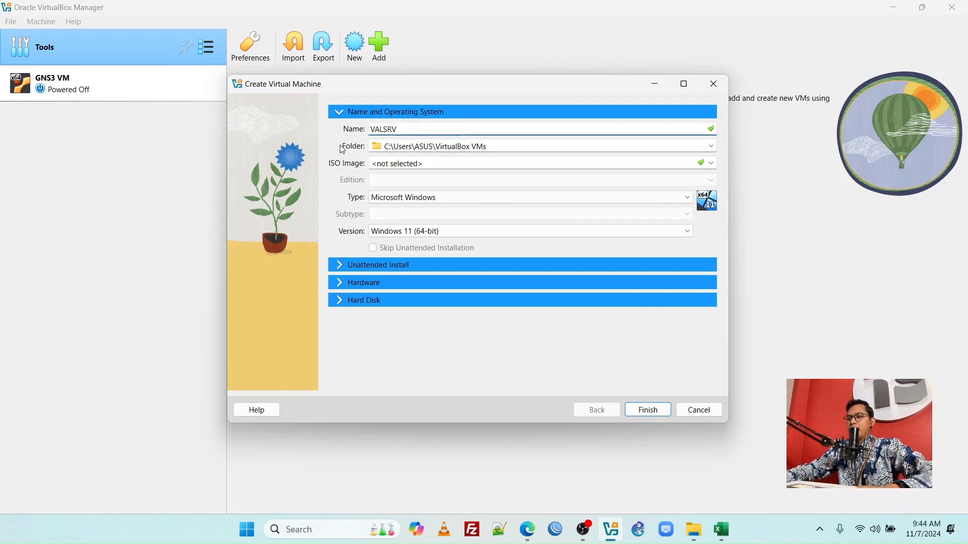
# Inspect the storage folder path and its drive for the new virtual machine.
pyautogui.click(505, 146)
pyautogui.moveTo(505, 145); pyautogui.dragTo(273, 141)
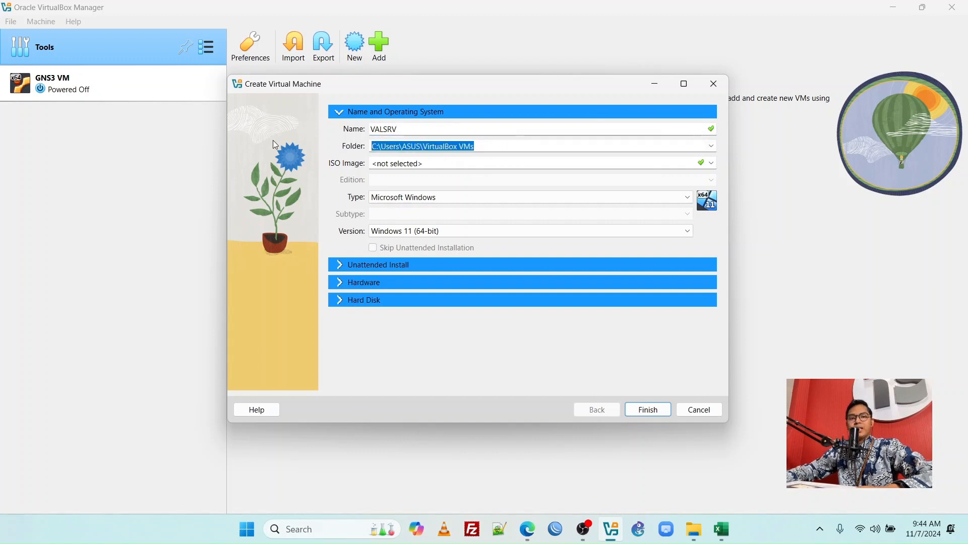
pyautogui.click(510, 146)
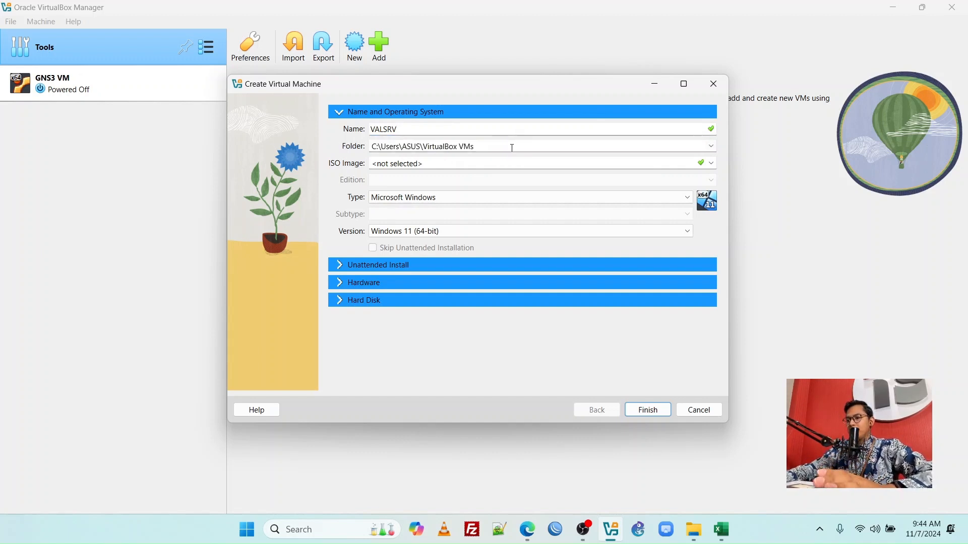
pyautogui.moveTo(376, 145); pyautogui.dragTo(370, 147)
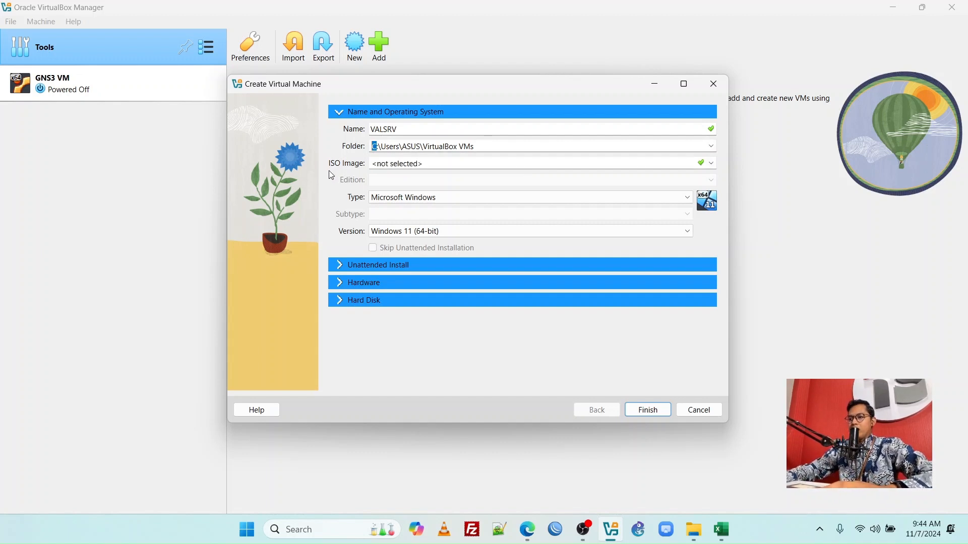
pyautogui.click(492, 146)
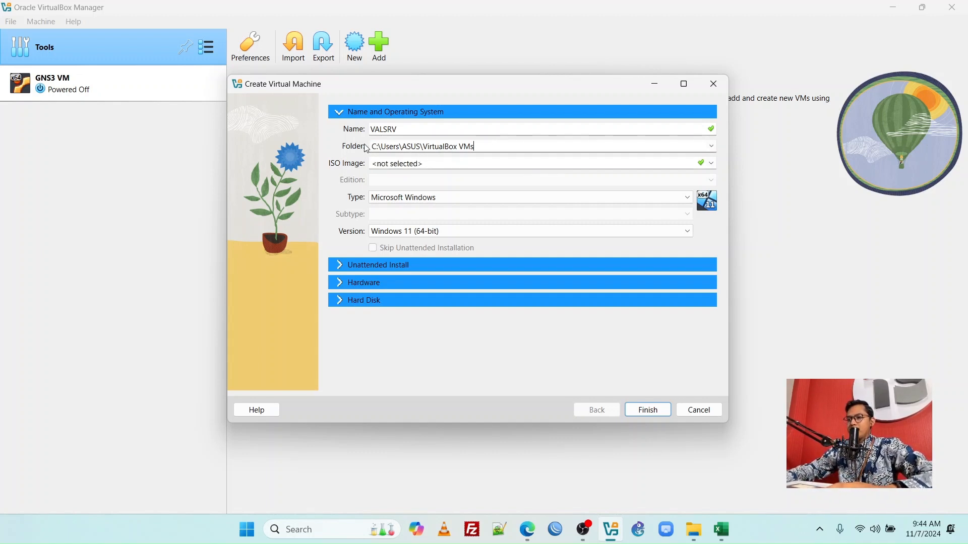
# Load ubuntu-24.04.1-live-server-amd64 from D:\ASJ KAK LERY as the ISO image and enable Skip Unattended Installation.
pyautogui.click(711, 163)
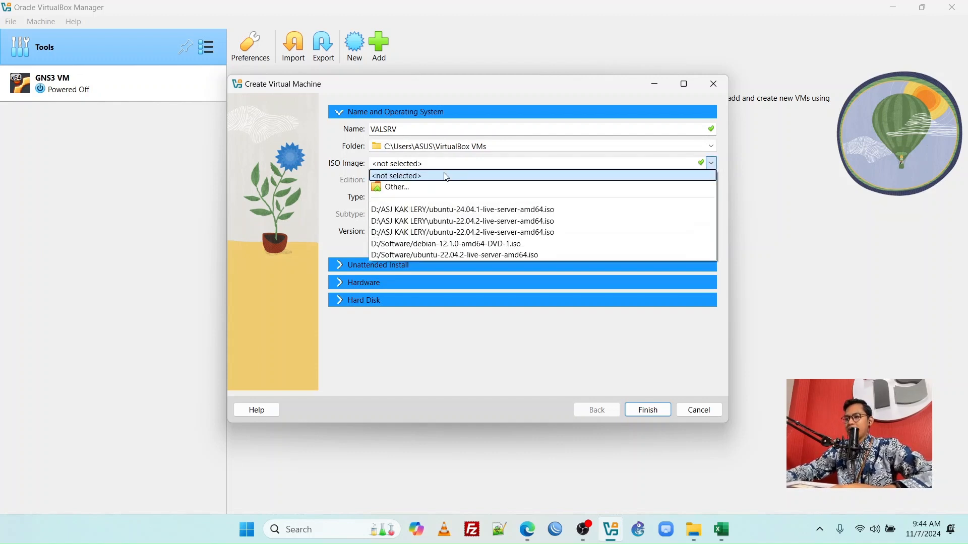
pyautogui.click(398, 187)
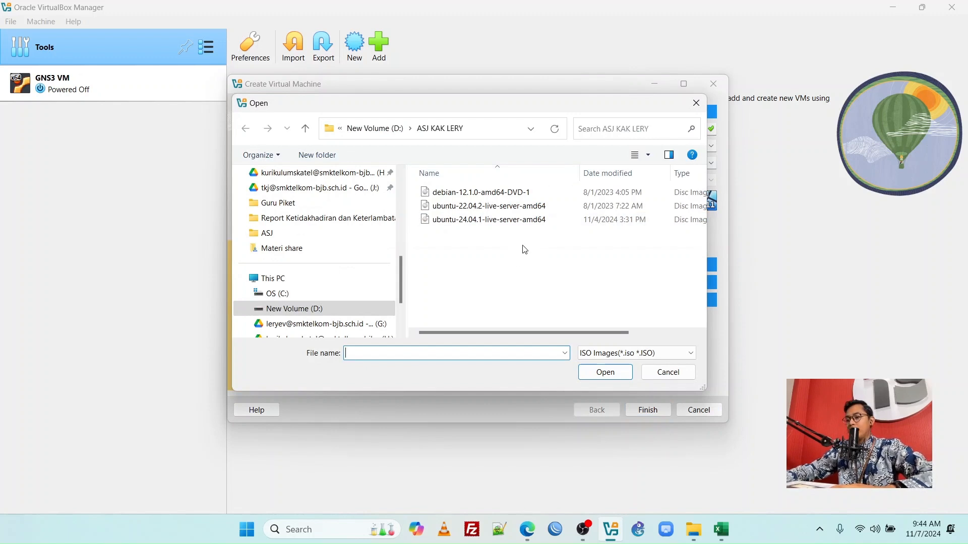
pyautogui.click(498, 222)
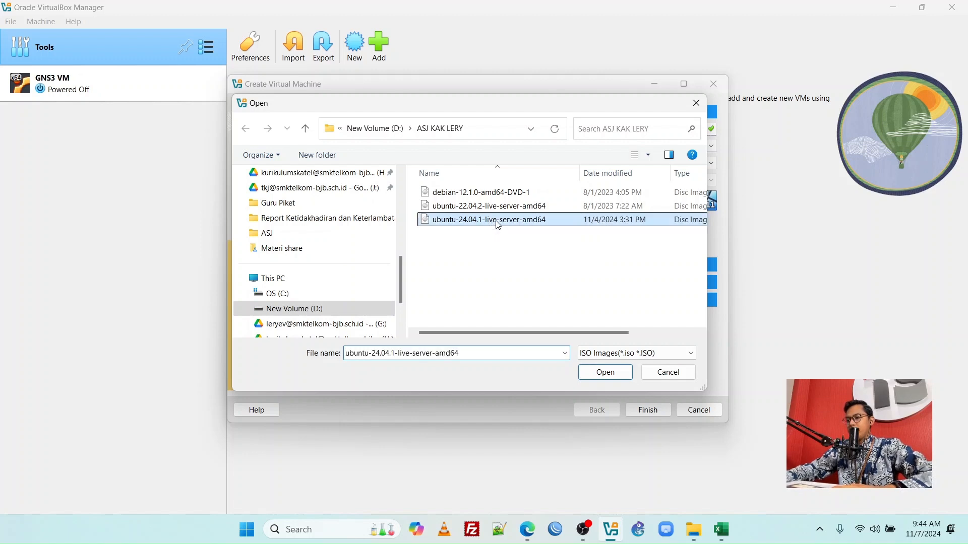
pyautogui.click(605, 373)
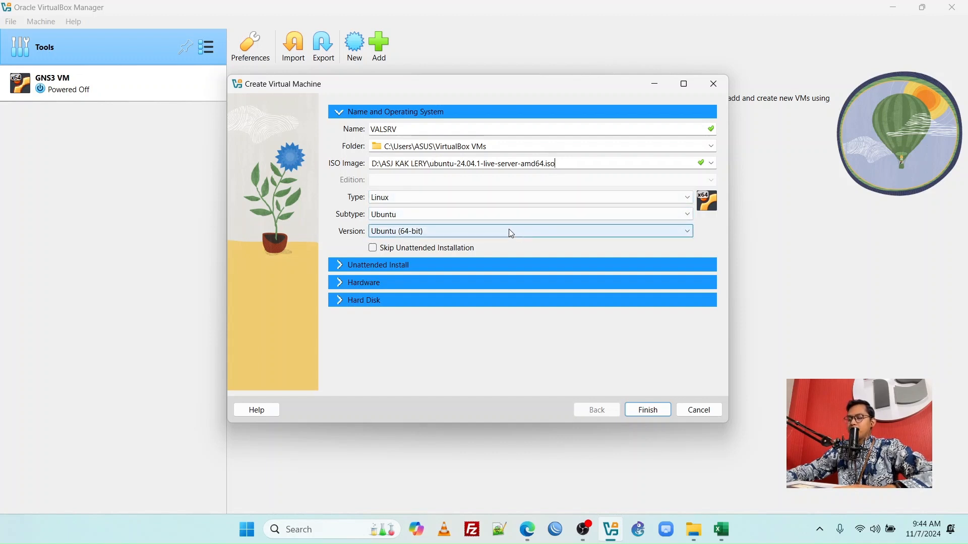
pyautogui.click(378, 248)
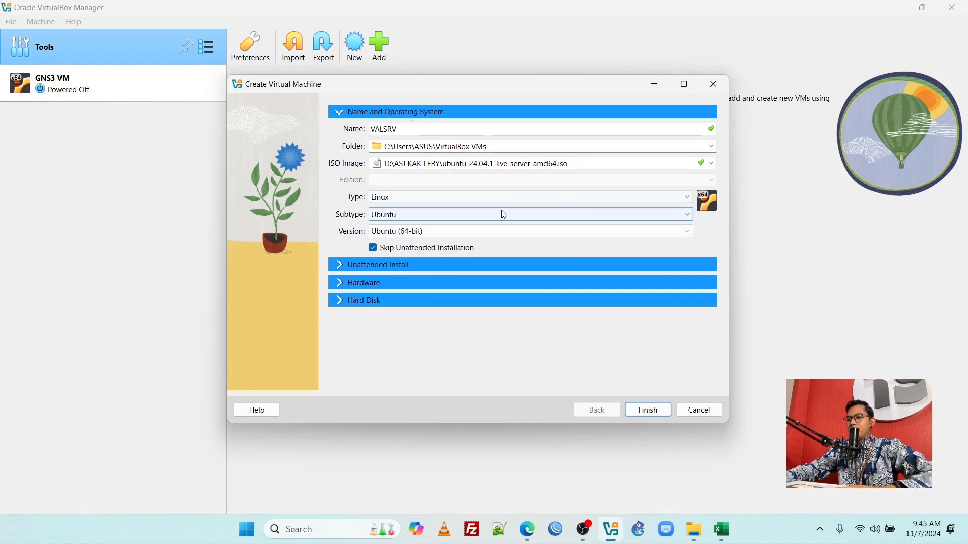
# Review the unattended install and hardware settings, and set the new virtual hard disk's size to 20 GB.
pyautogui.click(352, 267)
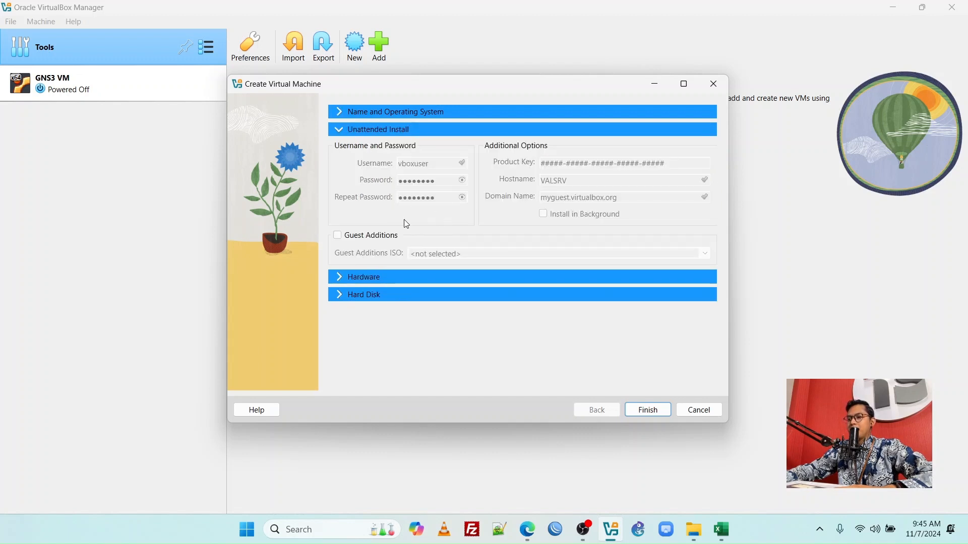
pyautogui.click(367, 276)
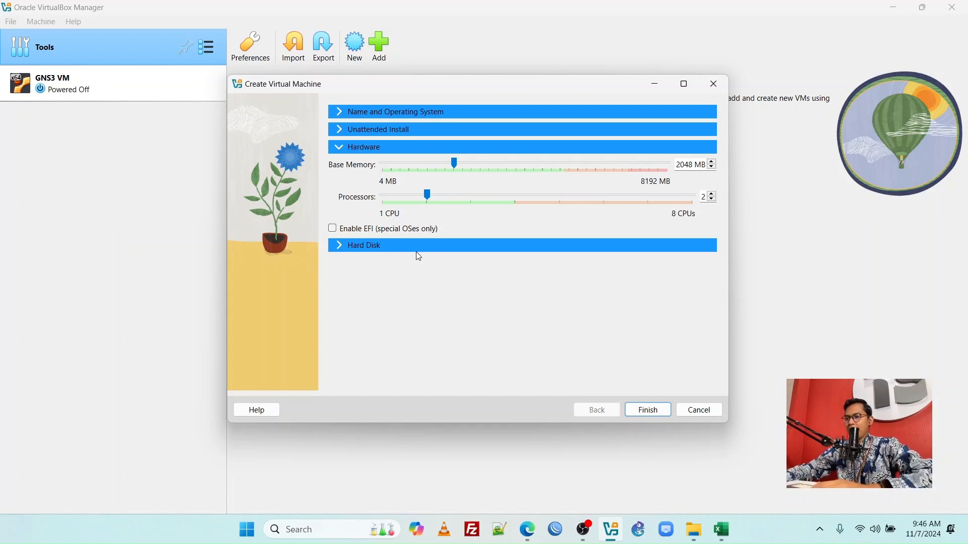
pyautogui.click(362, 245)
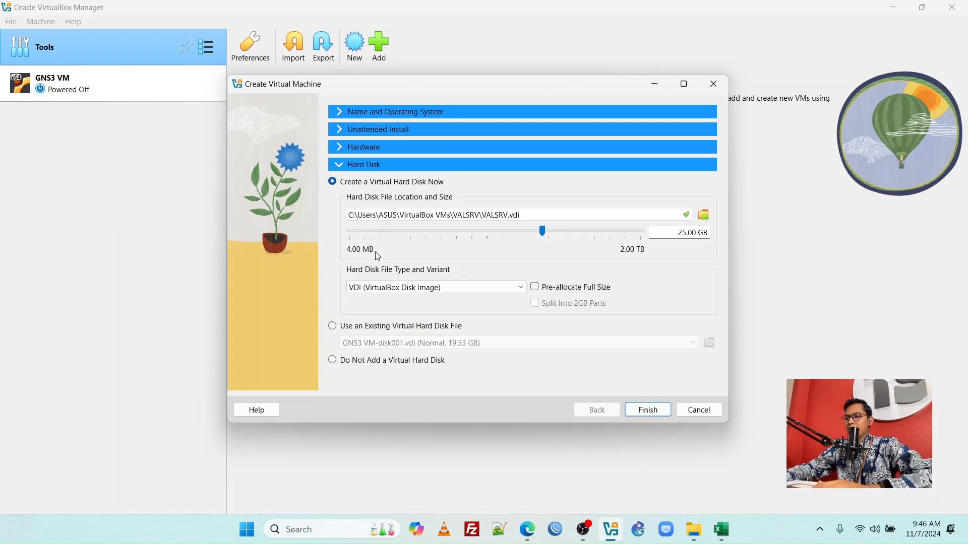
pyautogui.doubleClick(683, 232)
pyautogui.write('20')
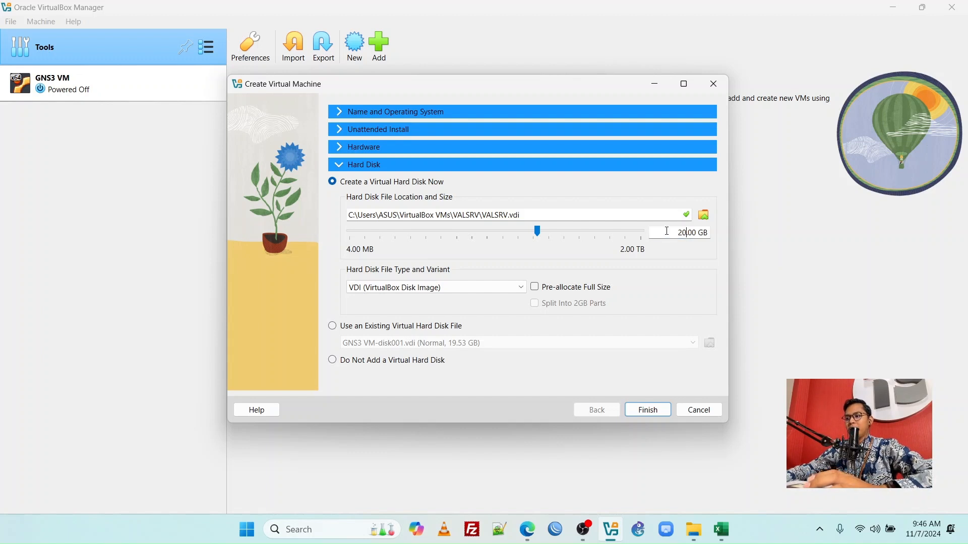
# Recheck the name, operating system and hard disk settings of VALSRV, and finish creating the virtual machine.
pyautogui.click(389, 110)
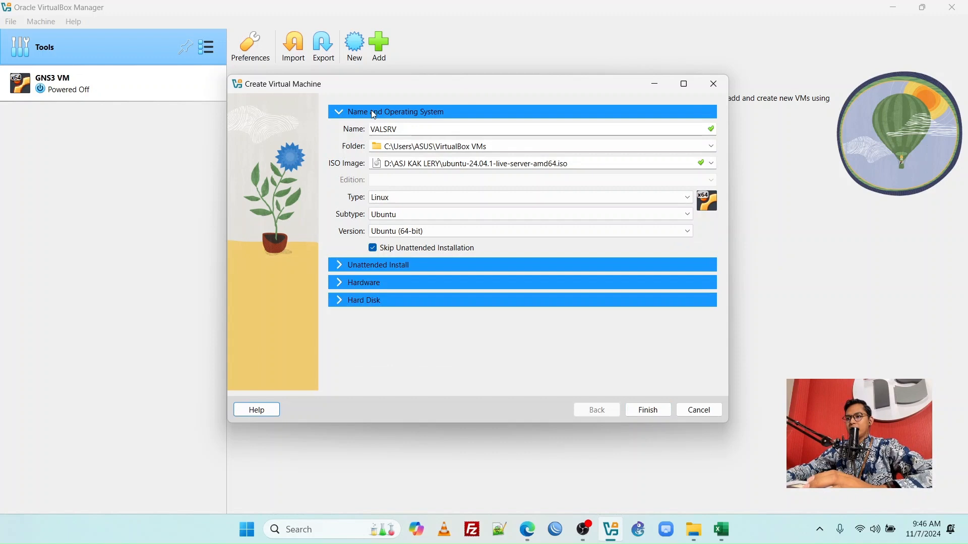
pyautogui.click(342, 111)
pyautogui.click(381, 300)
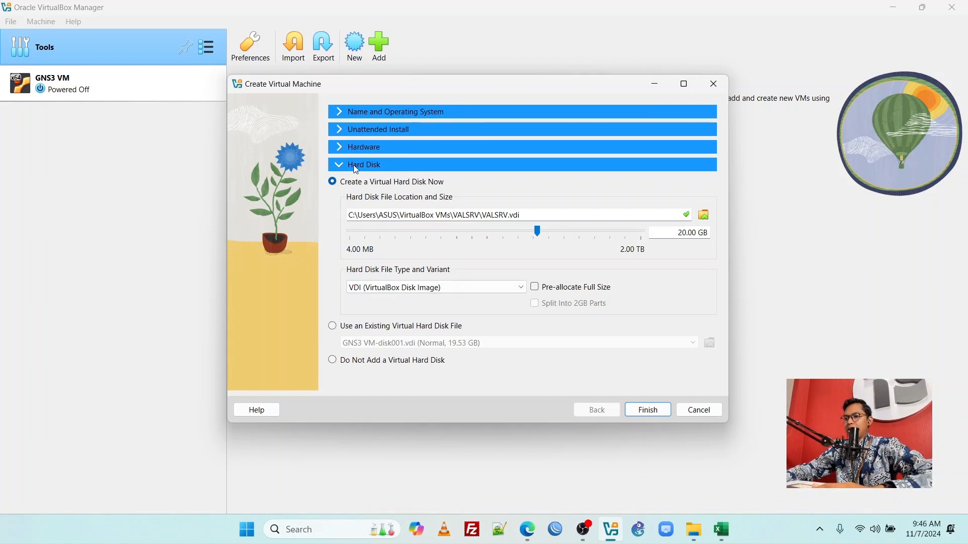
pyautogui.click(648, 411)
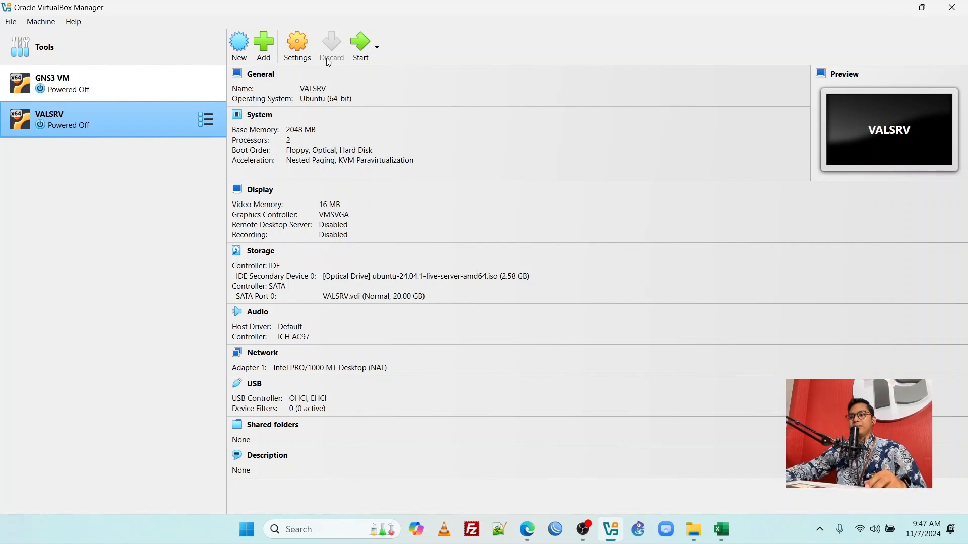
# Start the VALSRV virtual machine and maximize its window.
pyautogui.click(358, 47)
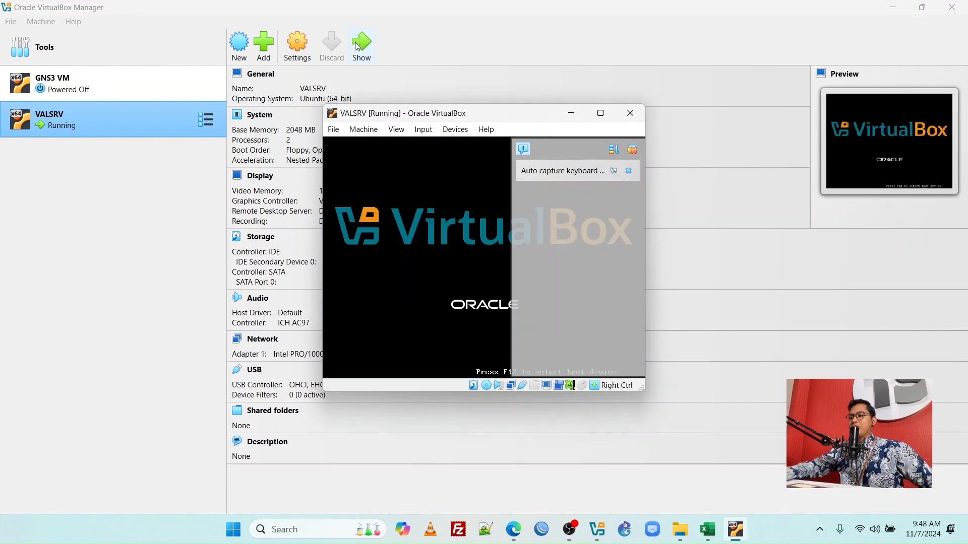
pyautogui.click(647, 116)
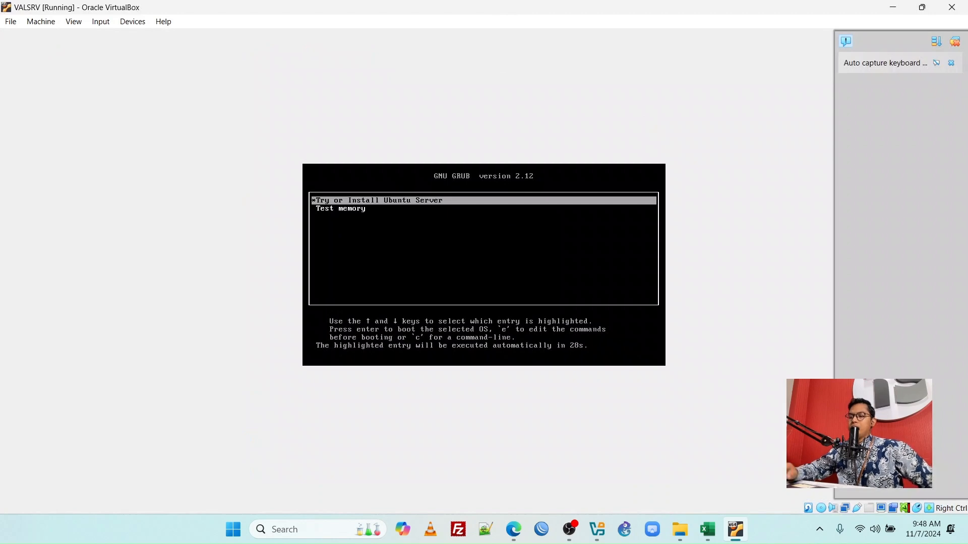
# Examine the GRUB boot menu by moving between Try or Install Ubuntu Server and Test memory, ending on Try or Install Ubuntu Server.
pyautogui.press('Down')
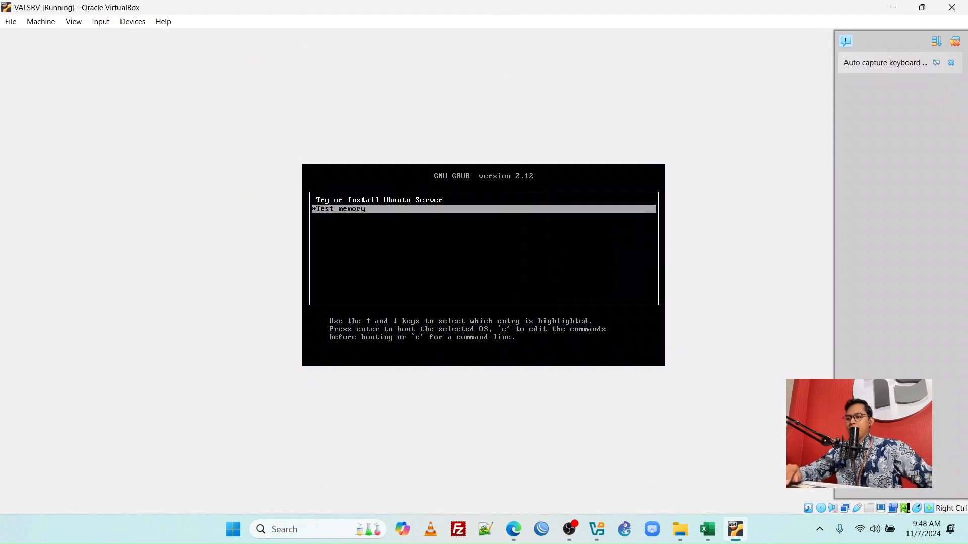
pyautogui.press('Up')
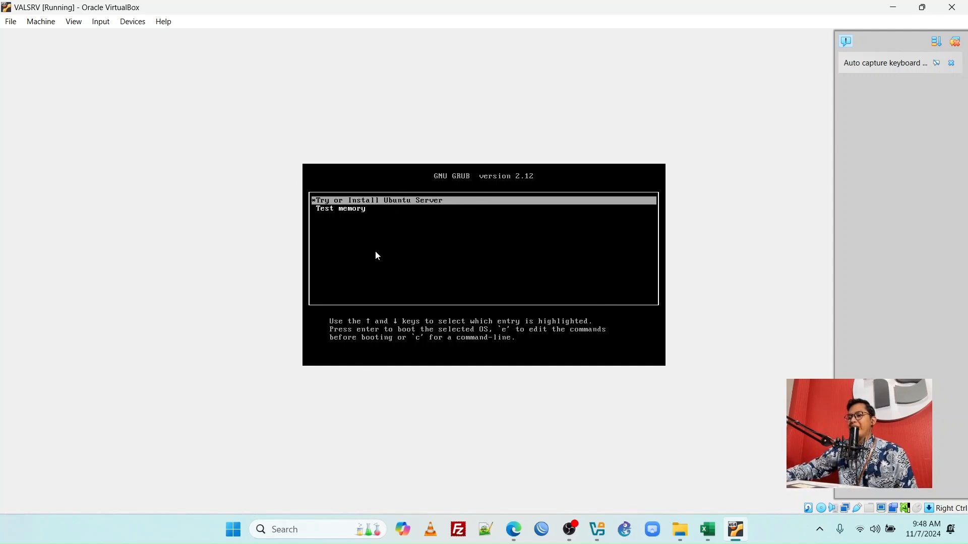
pyautogui.click(400, 192)
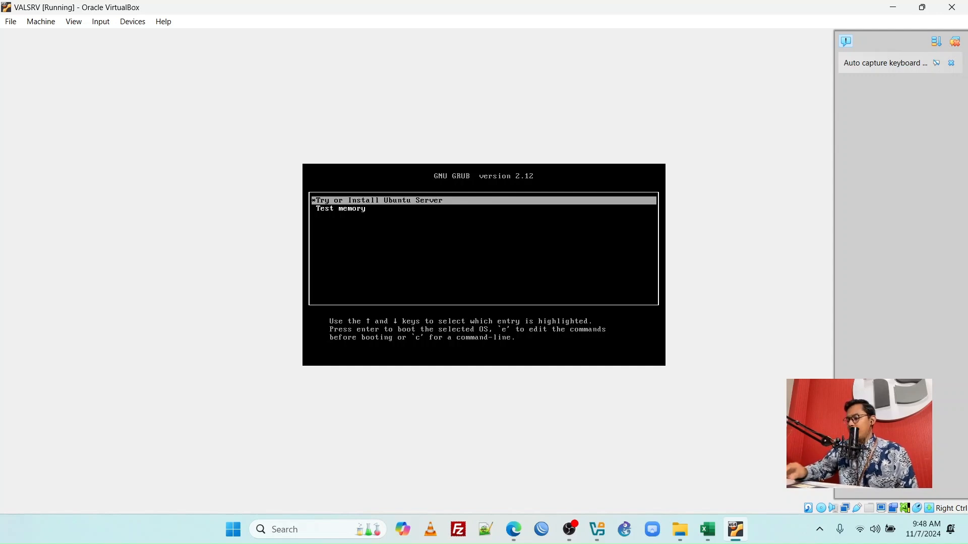
pyautogui.press('Down')
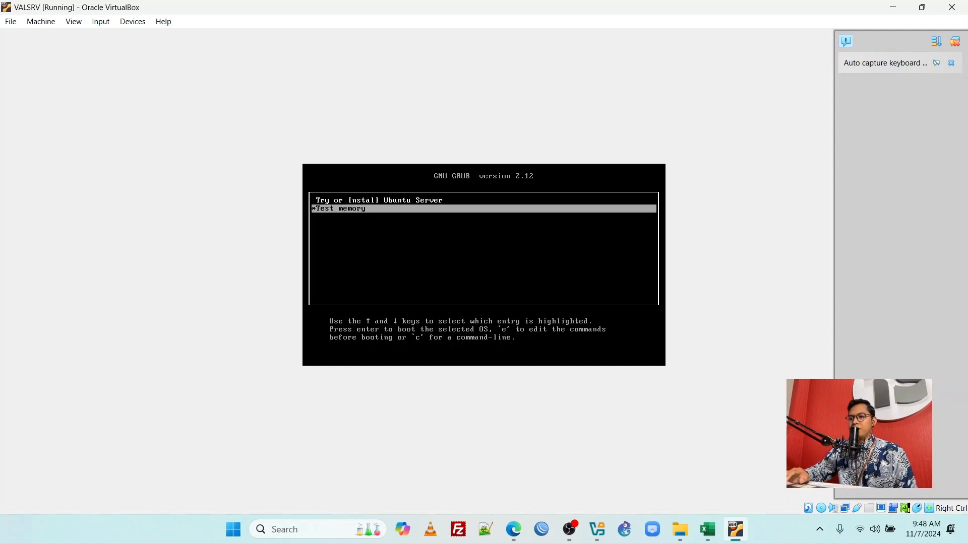
pyautogui.press('Up')
pyautogui.press('Down')
pyautogui.press('Up')
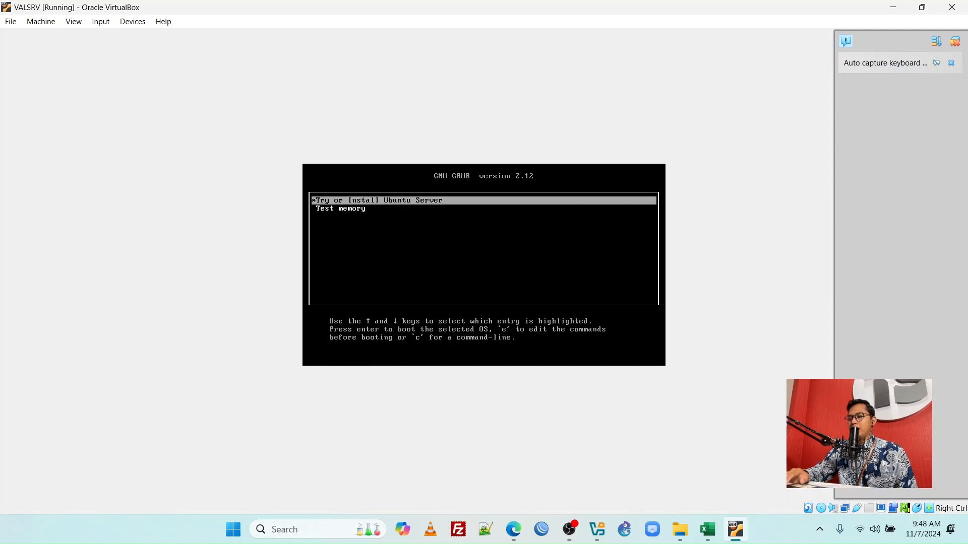
pyautogui.press('Down')
pyautogui.press('Up')
pyautogui.press('Down')
pyautogui.press('Up')
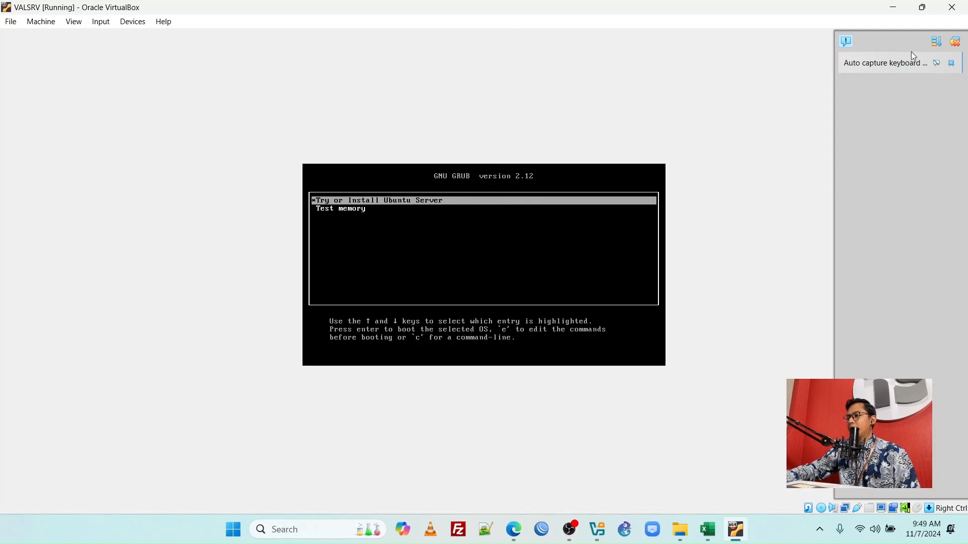
# Close the running VALSRV virtual machine with the Power off the machine option.
pyautogui.click(952, 7)
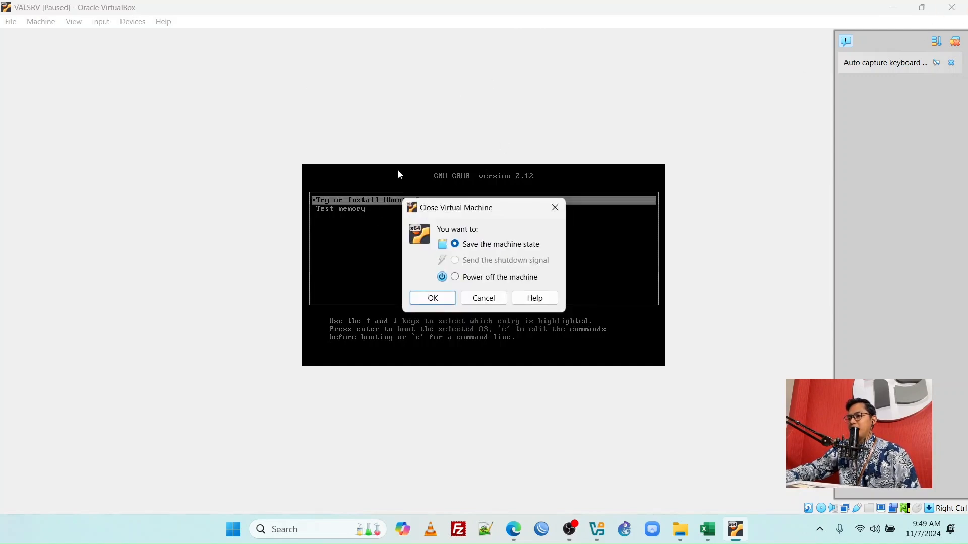
pyautogui.click(488, 277)
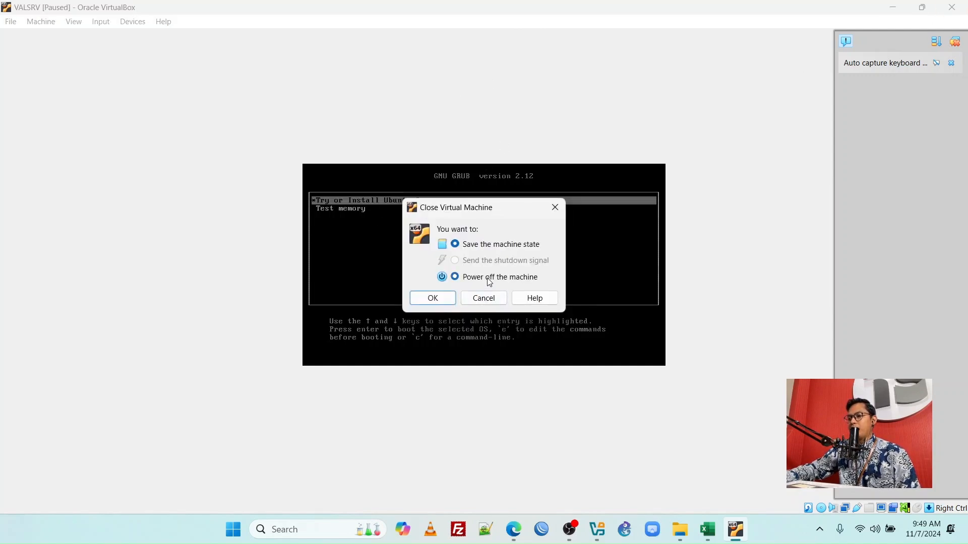
pyautogui.click(433, 298)
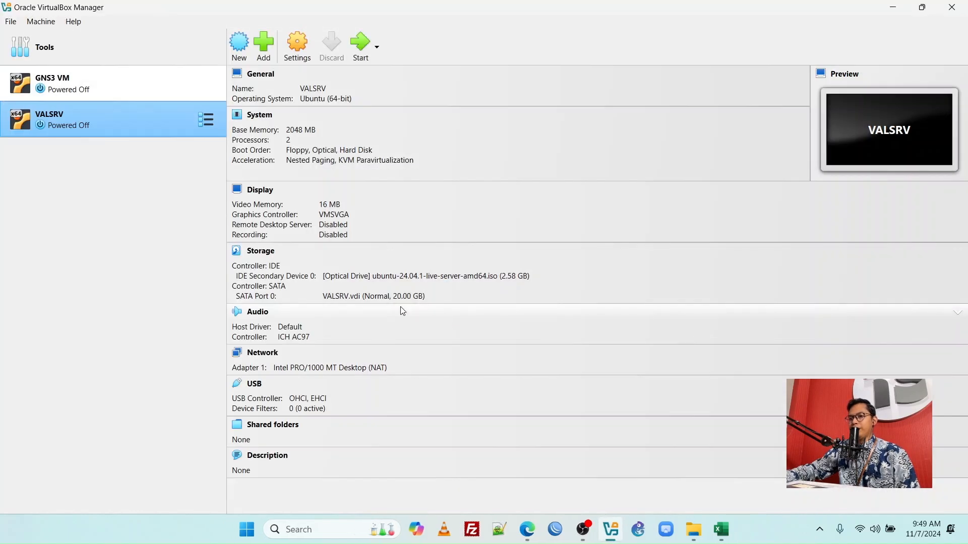